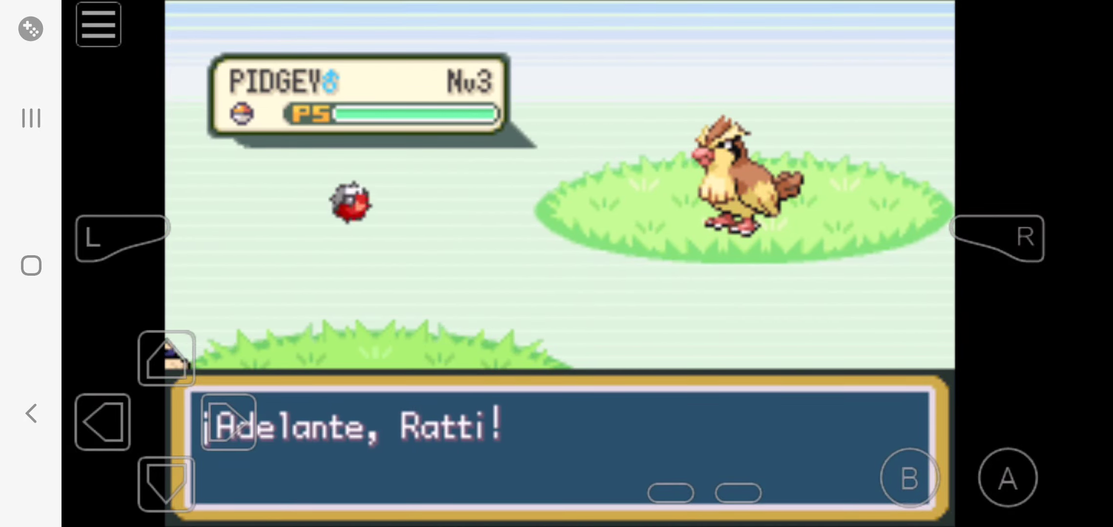
Attack the wild Pidgey with Ratti and clear the faint, EXP and level-18 messages
left_click(1008, 478)
left_click(1007, 478)
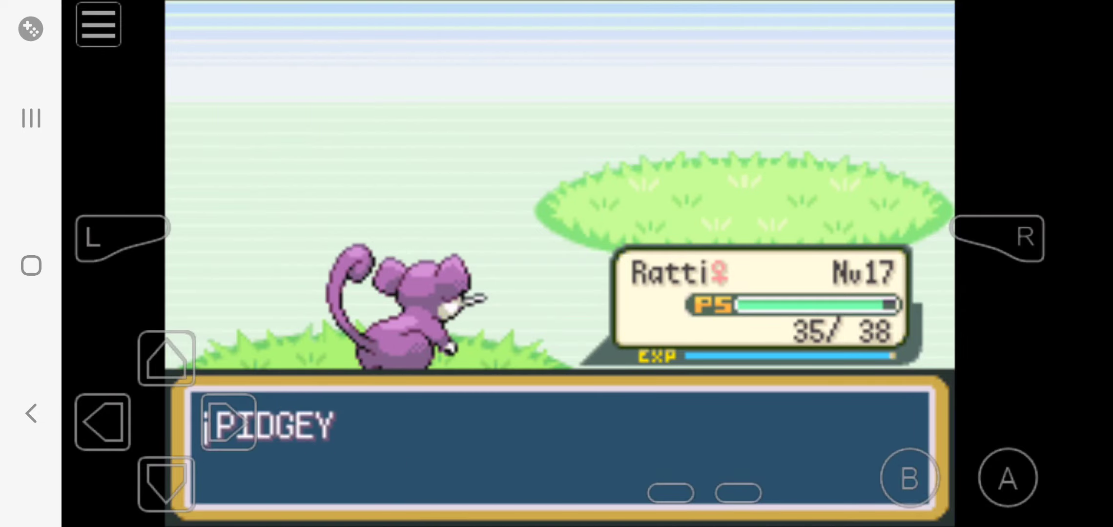
left_click(1008, 478)
left_click(1007, 477)
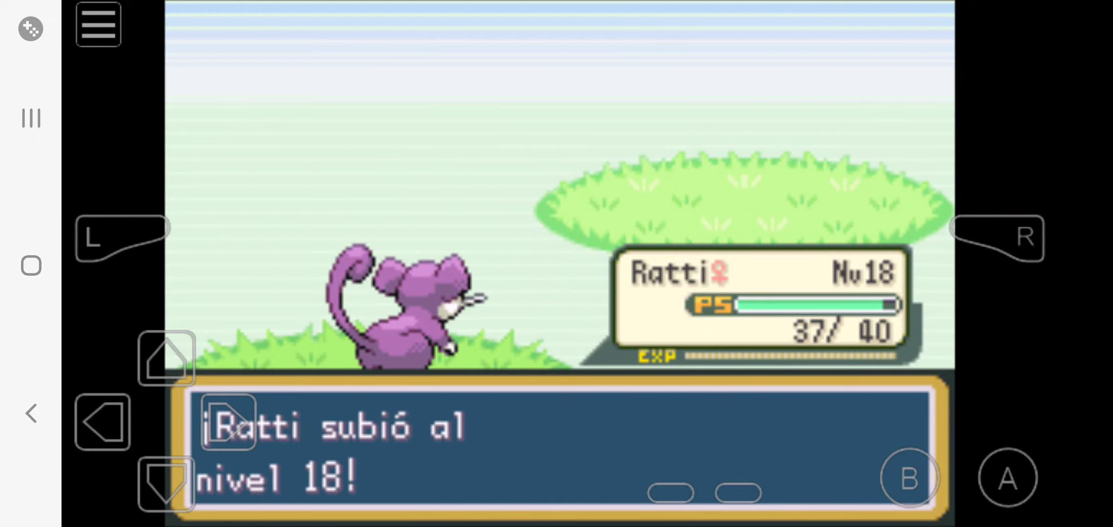
left_click(1007, 477)
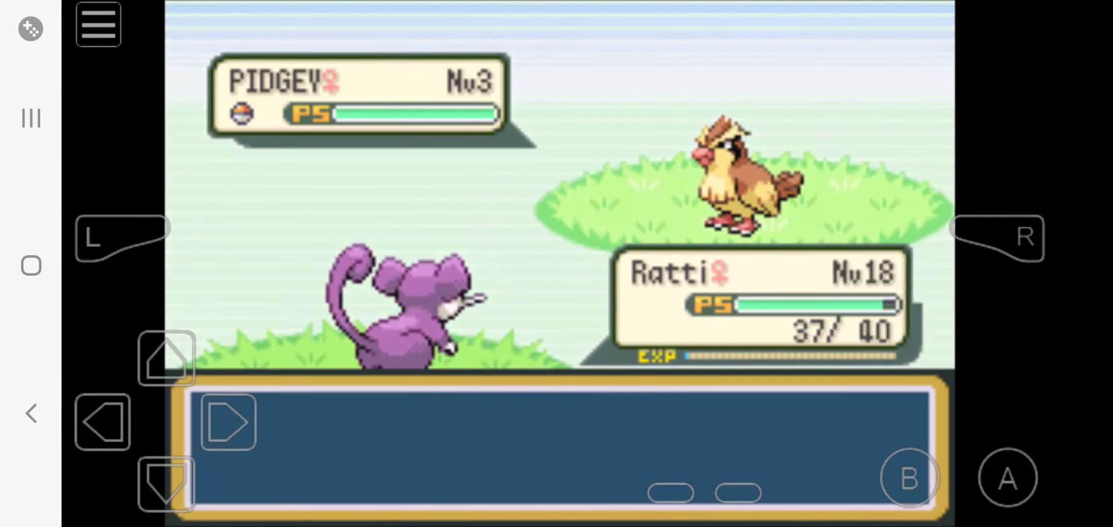
Finish the Pidgey with a move that has PP, then hit the wild Rattata with Quick Attack
left_click(1008, 478)
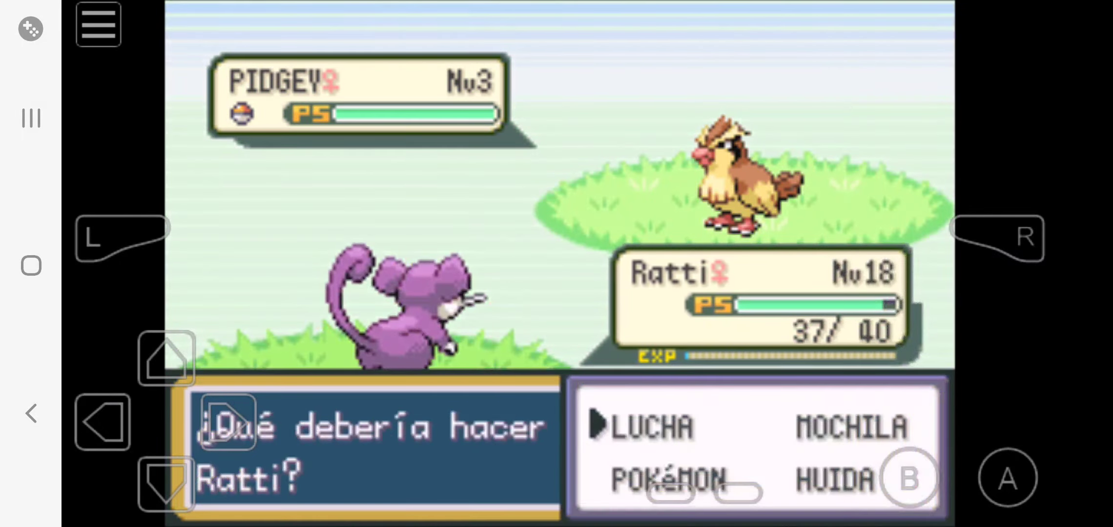
left_click(1008, 478)
left_click(1009, 478)
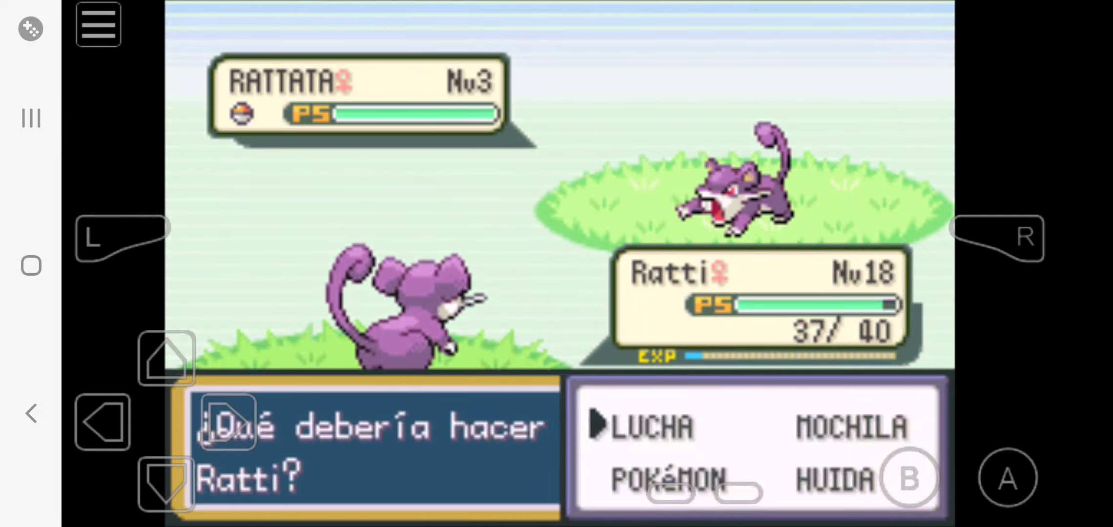
left_click(1008, 477)
left_click(1007, 478)
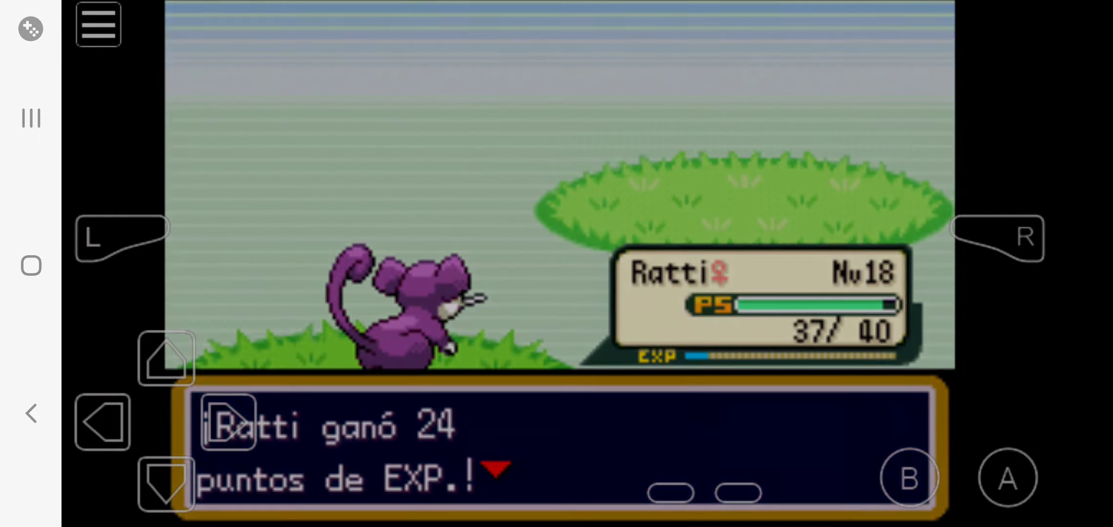
Clear the 24 EXP message, walk up through the grass, and advance the wild Pidgey intro
left_click(1007, 478)
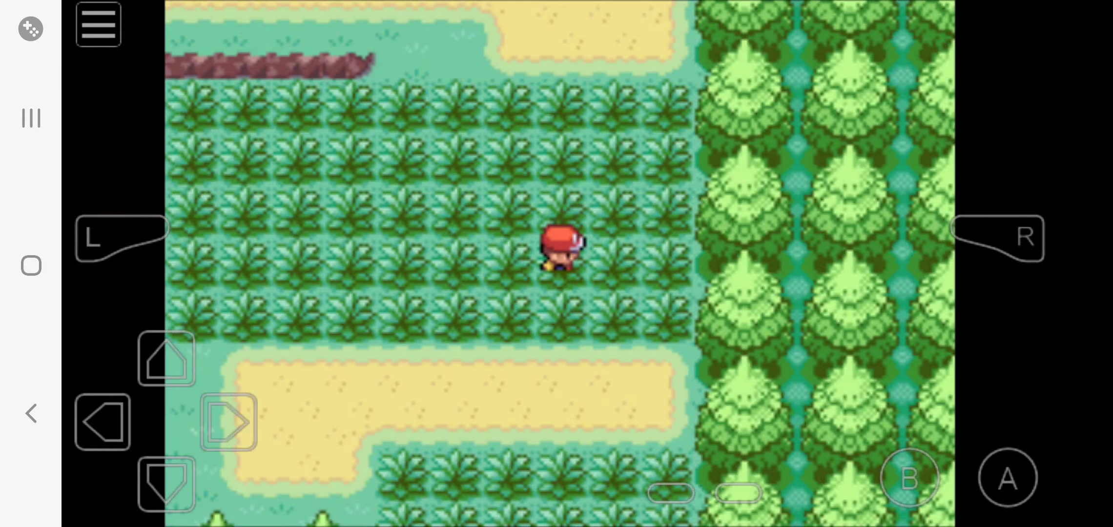
left_click(166, 358)
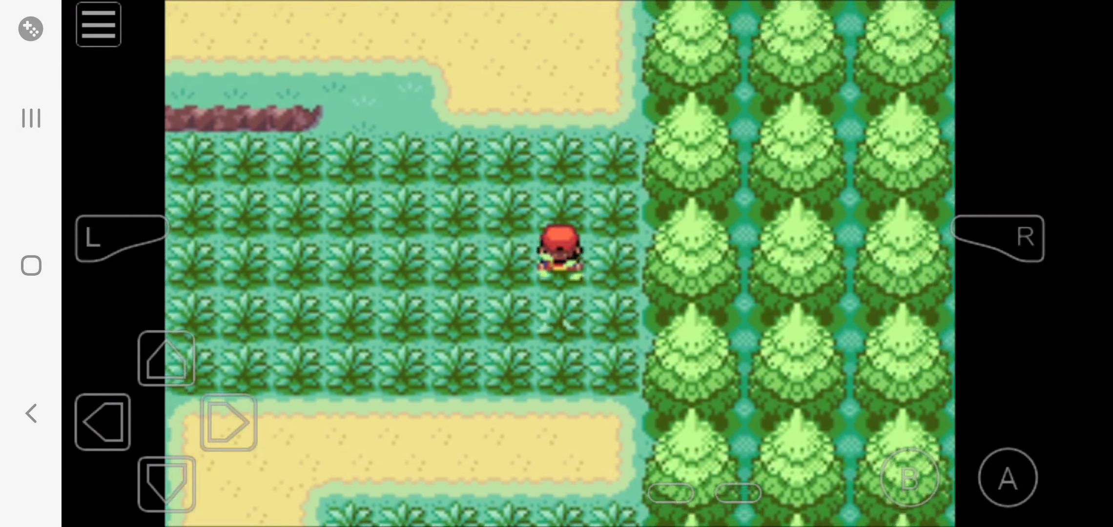
left_click(166, 358)
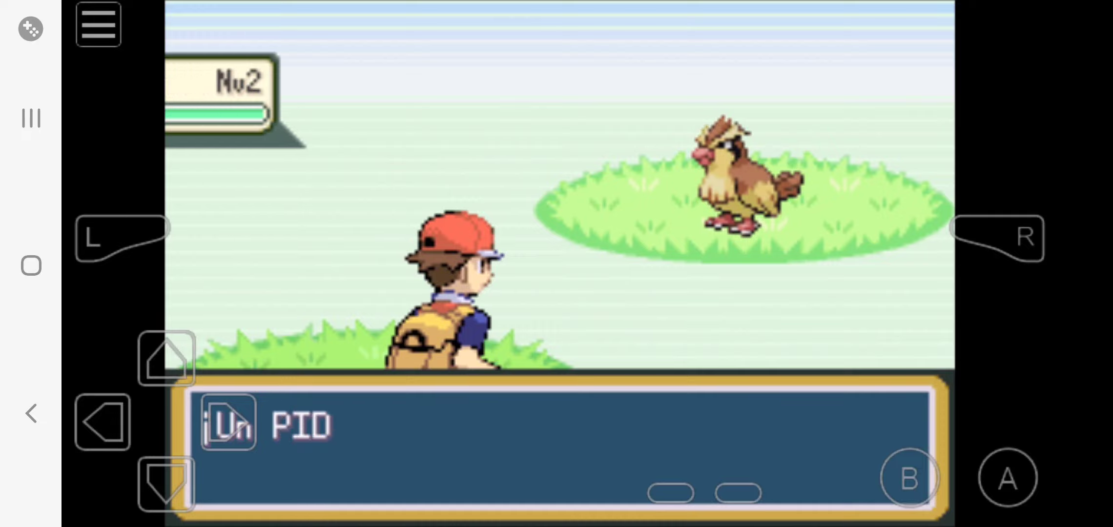
left_click(1007, 477)
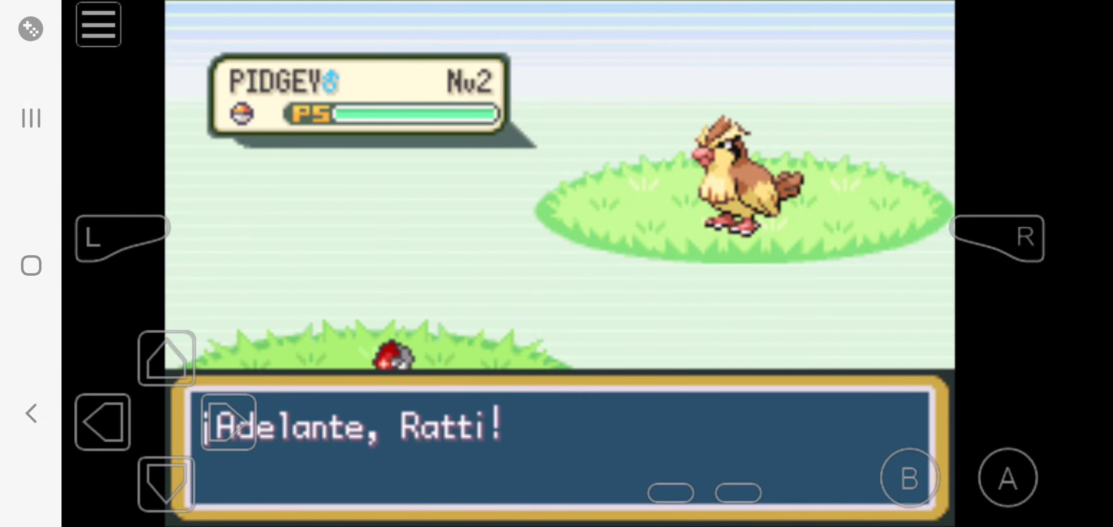
Knock out two wild Pidgey, switching to AT. RÁPIDO once the other move has no PP
left_click(1007, 478)
left_click(1007, 478)
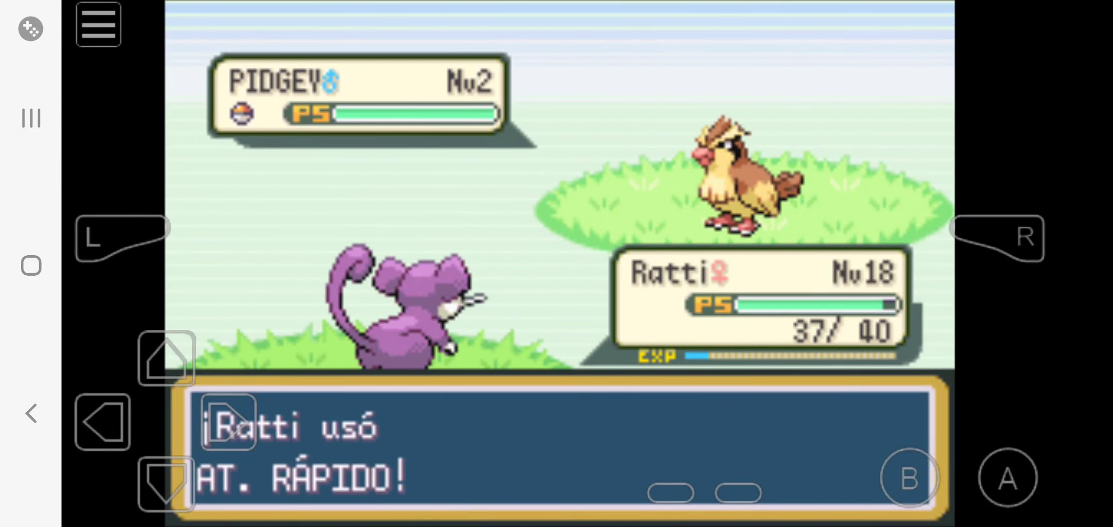
left_click(1008, 478)
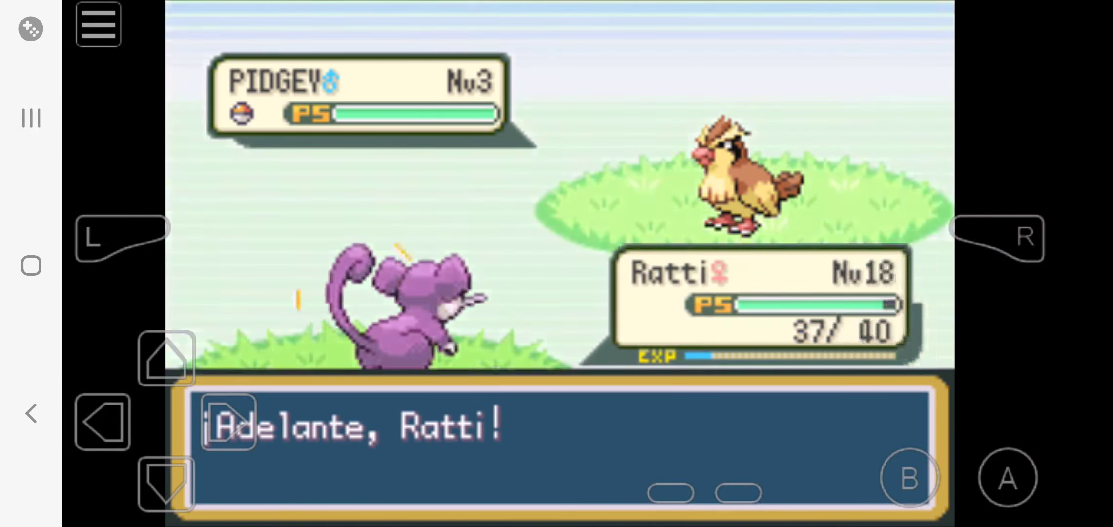
left_click(1007, 478)
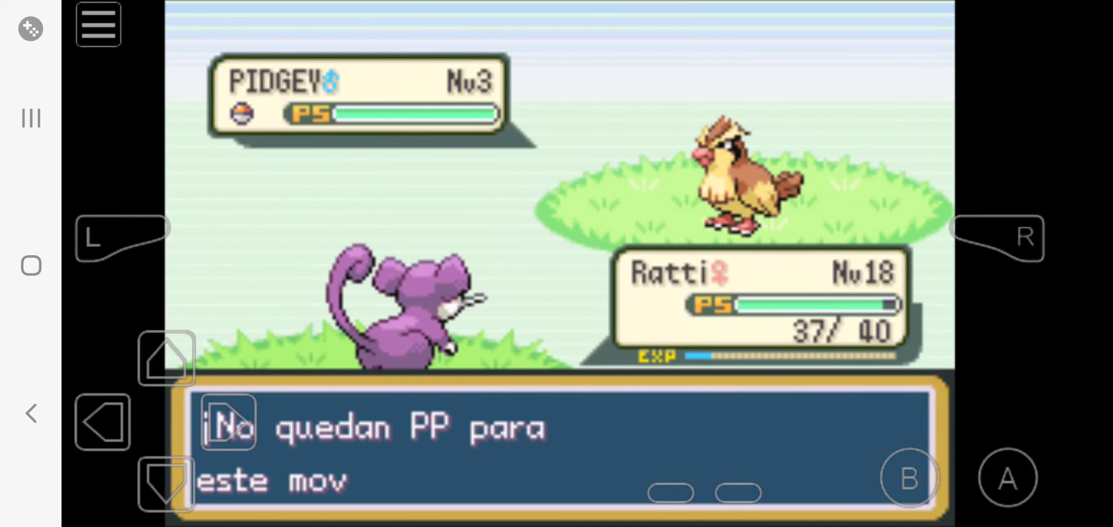
left_click(1008, 478)
left_click(166, 483)
left_click(1008, 478)
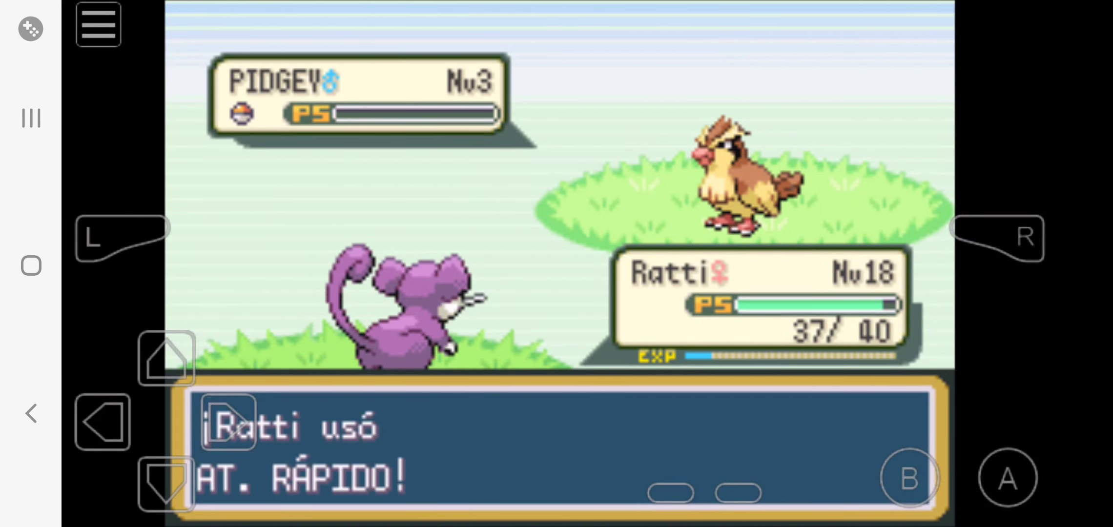
left_click(1007, 478)
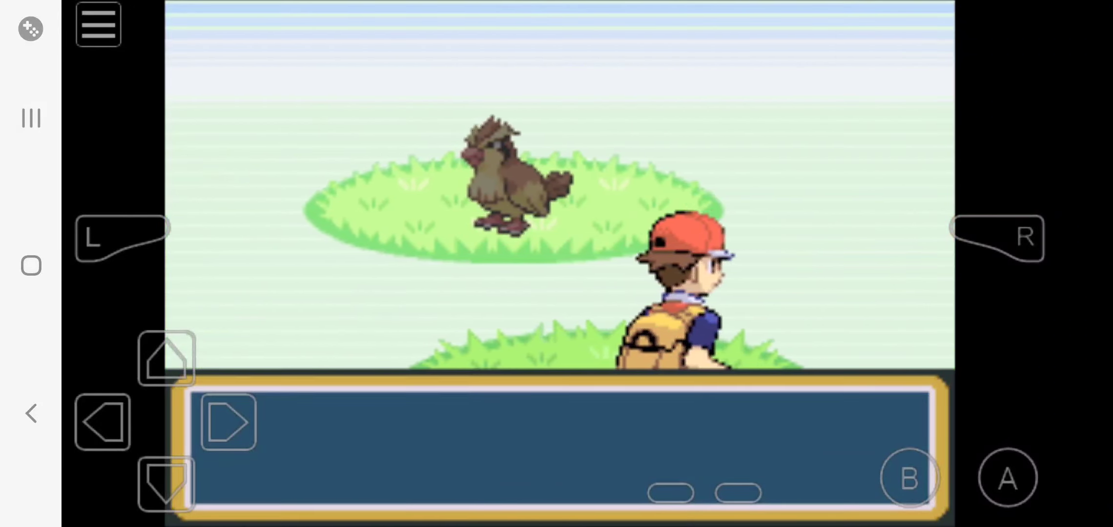
Clear the level 3 Pidgey intro and show Ratti's moves, with Quick Attack at 9/30 PP
left_click(1007, 478)
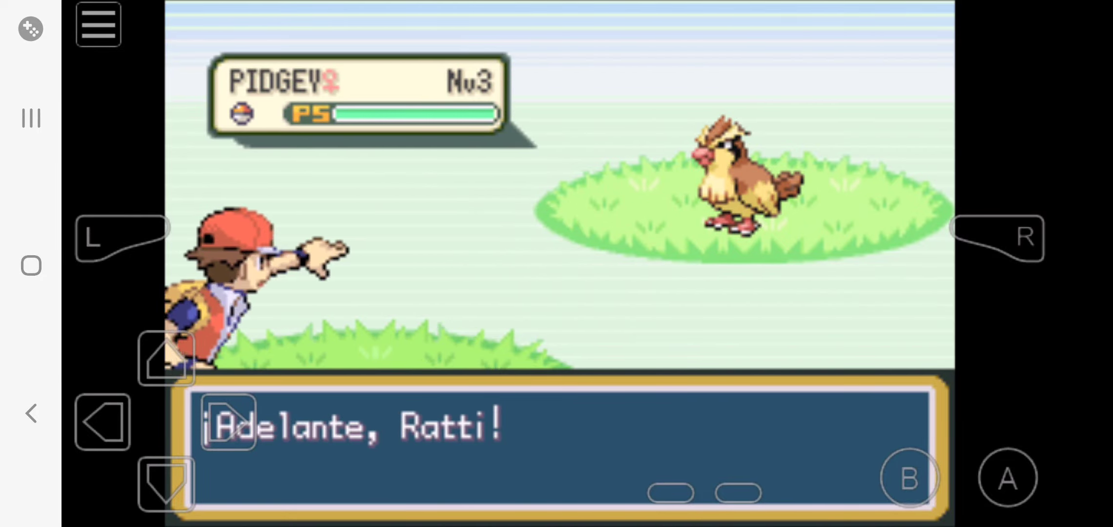
left_click(1008, 477)
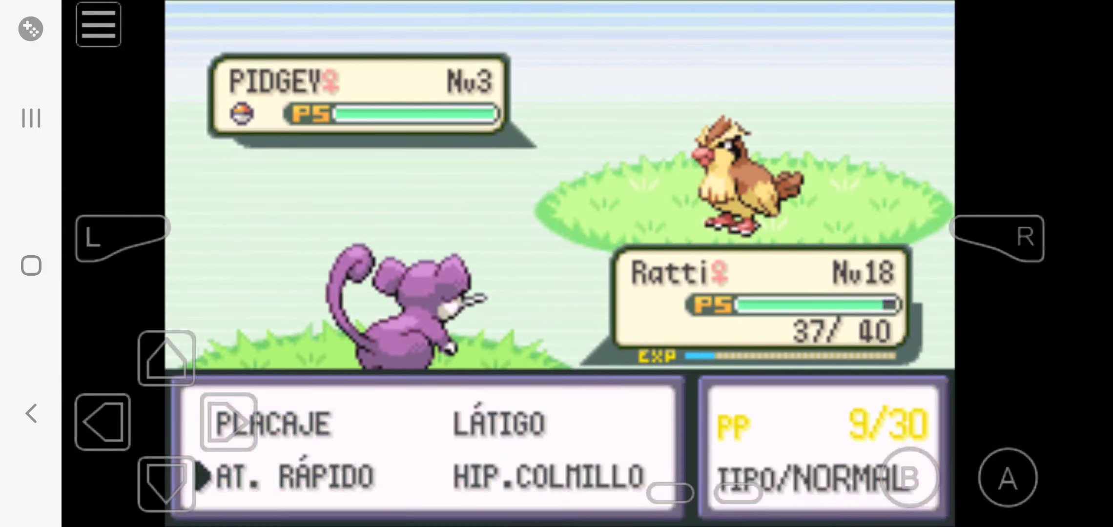